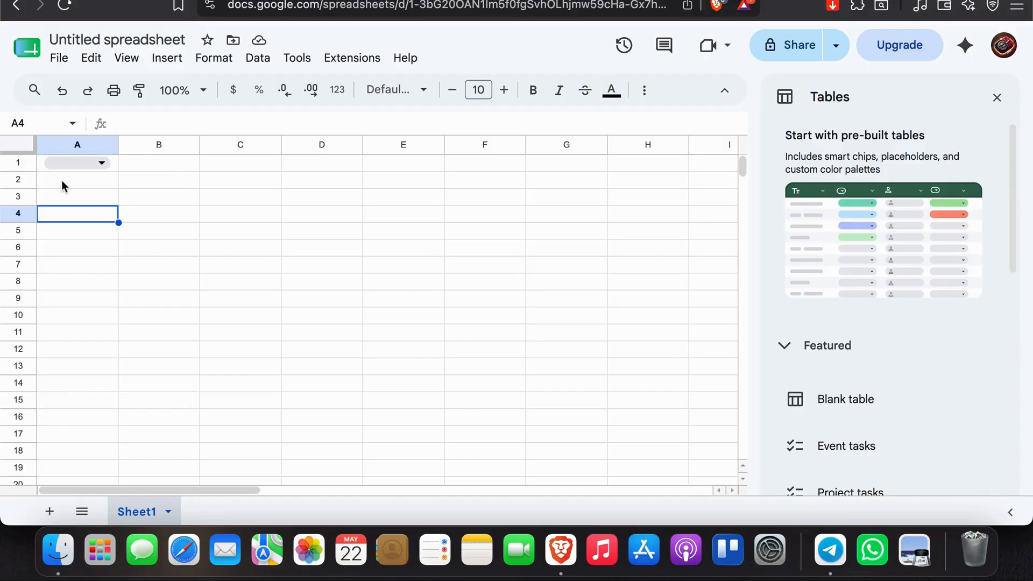
{"action": "left_click_drag", "start_coordinate": [65, 179], "coordinate": [106, 383]}
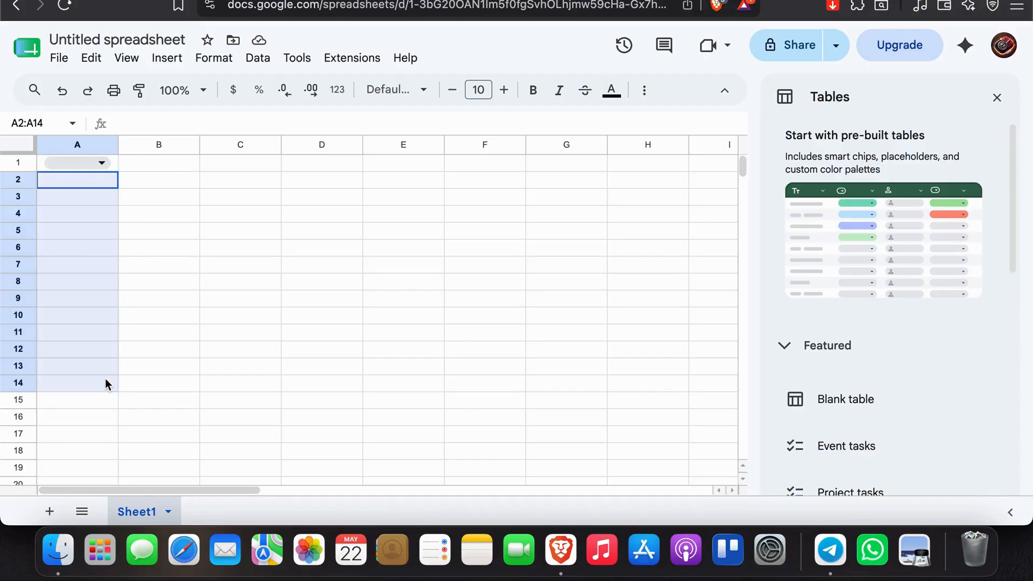
{"action": "left_click", "coordinate": [79, 209]}
{"action": "left_click_drag", "start_coordinate": [66, 181], "coordinate": [94, 342]}
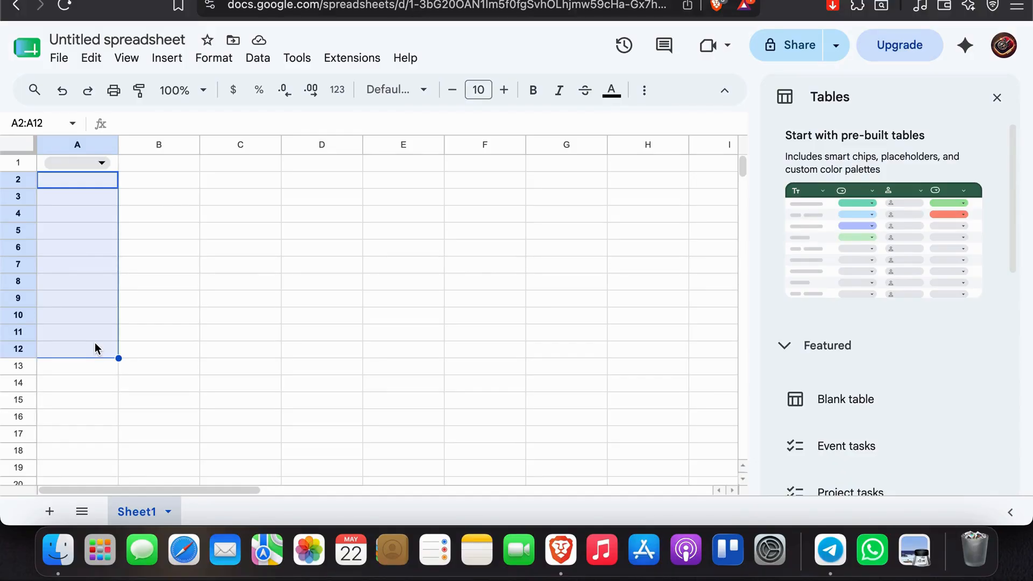
{"action": "left_click", "coordinate": [73, 197]}
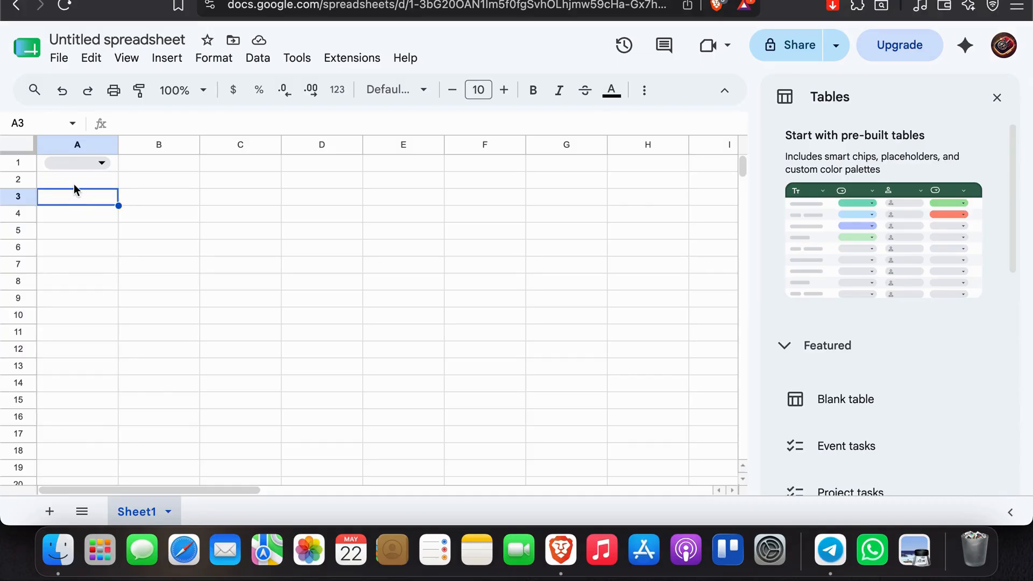
{"action": "left_click_drag", "start_coordinate": [74, 184], "coordinate": [114, 185]}
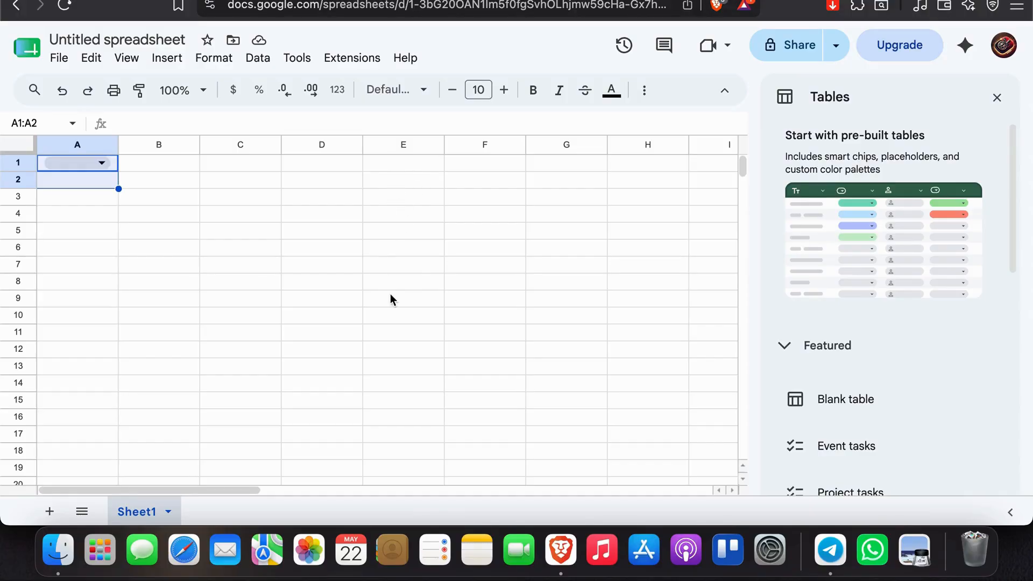
{"action": "left_click_drag", "start_coordinate": [401, 165], "coordinate": [392, 459]}
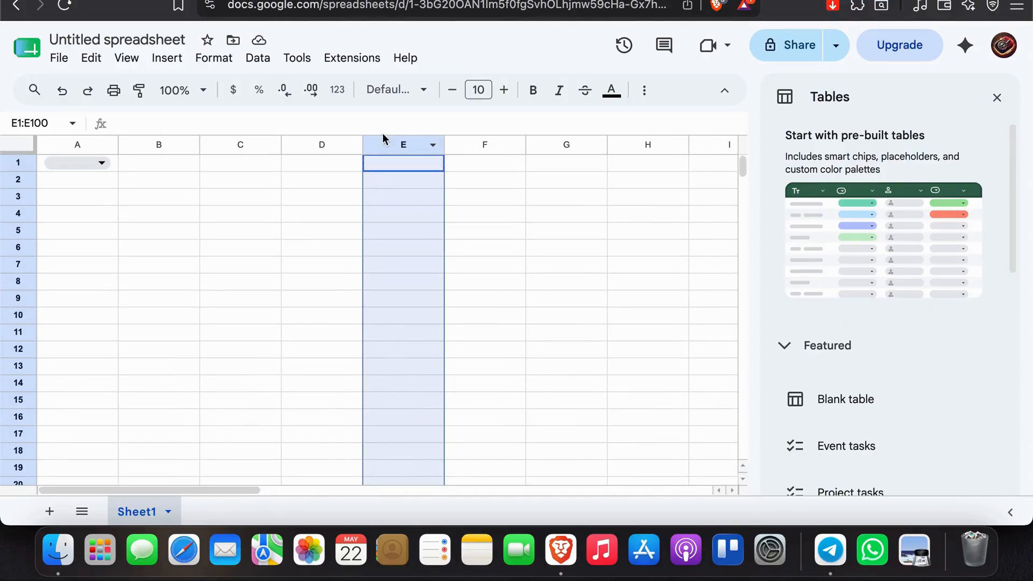
{"action": "left_click", "coordinate": [383, 197]}
Select the range A1:E101 and start a conditional formatting rule for it.
{"action": "left_click_drag", "start_coordinate": [403, 164], "coordinate": [52, 452]}
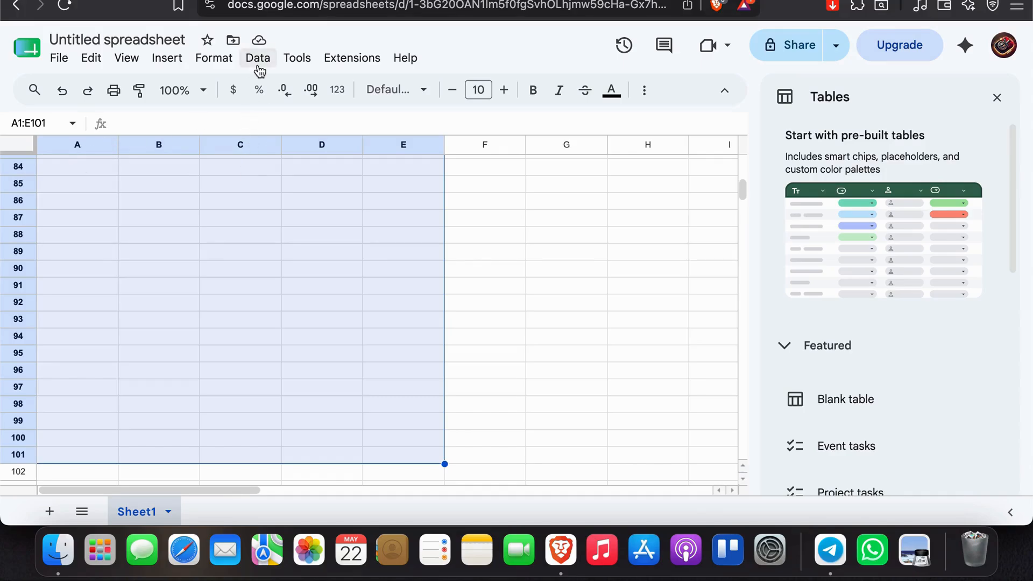
{"action": "left_click", "coordinate": [225, 63]}
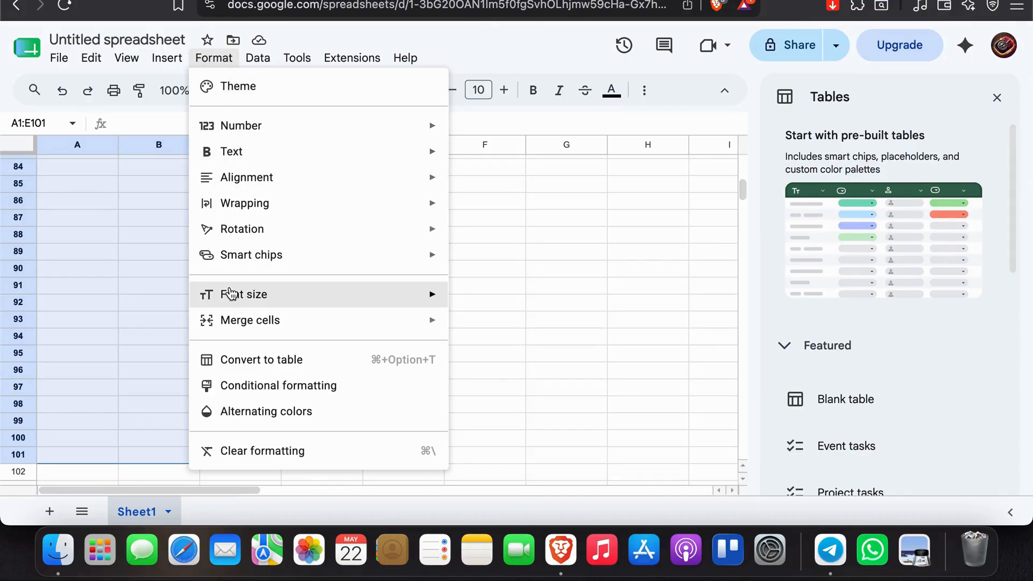
{"action": "left_click", "coordinate": [232, 396]}
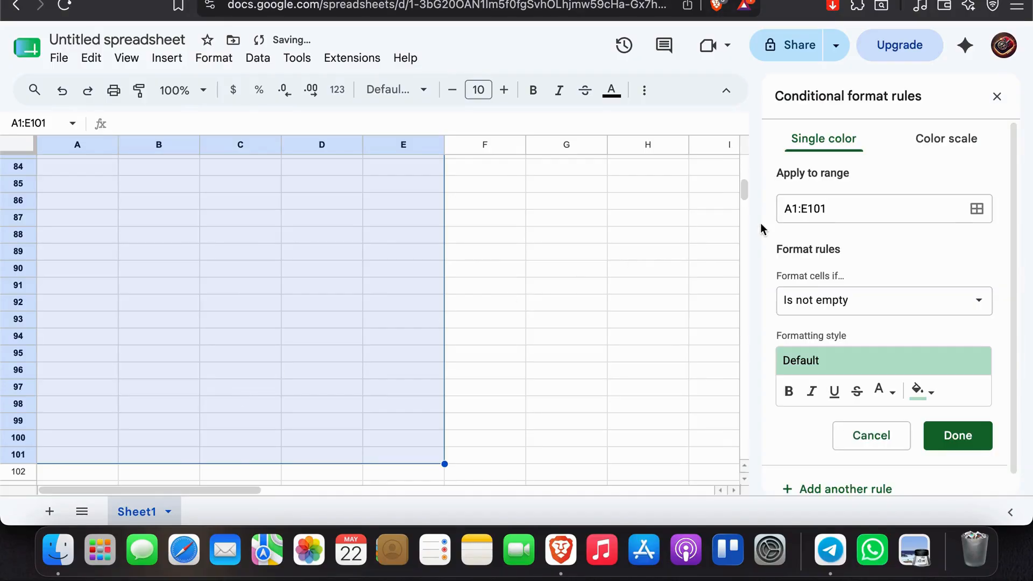
Add E100:A50 as a second range to which the conditional formatting rule applies.
{"action": "left_click", "coordinate": [823, 214]}
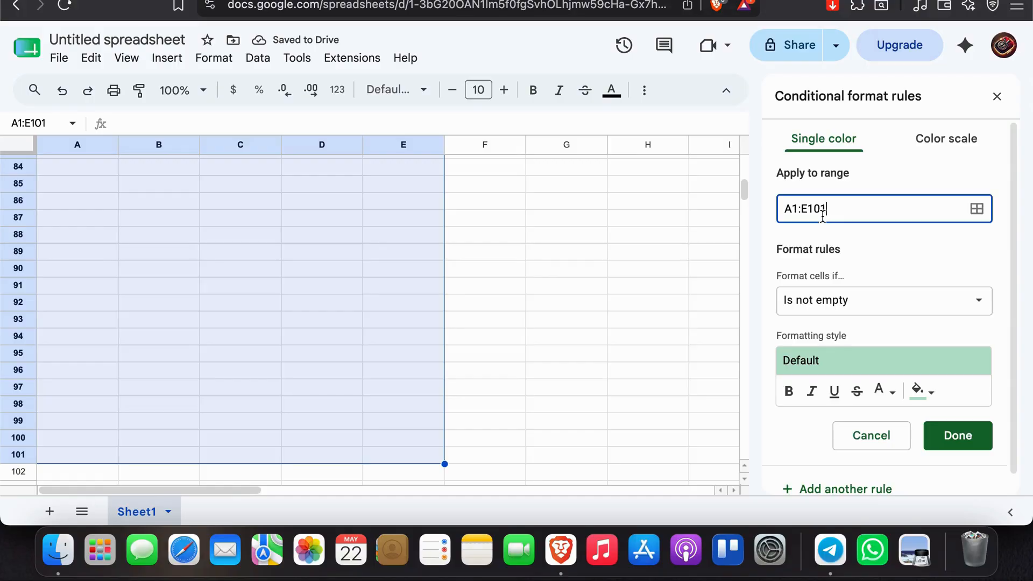
{"action": "left_click", "coordinate": [978, 220]}
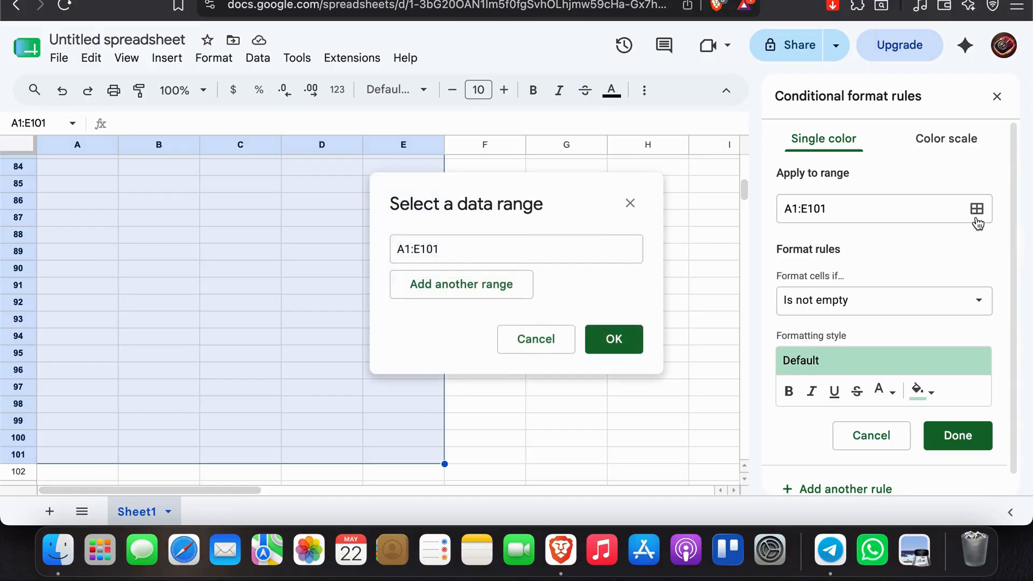
{"action": "left_click", "coordinate": [526, 243]}
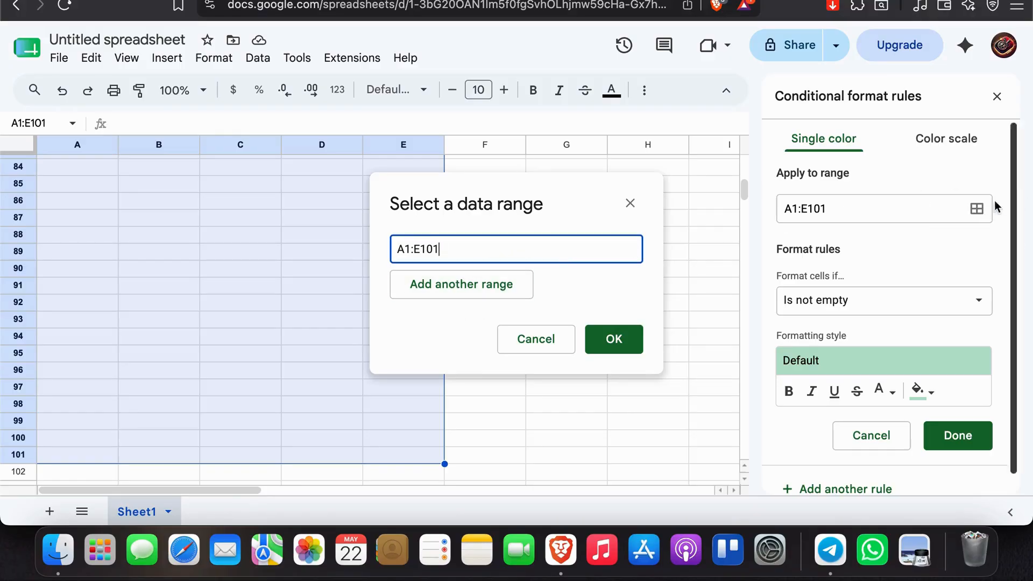
{"action": "left_click", "coordinate": [419, 296]}
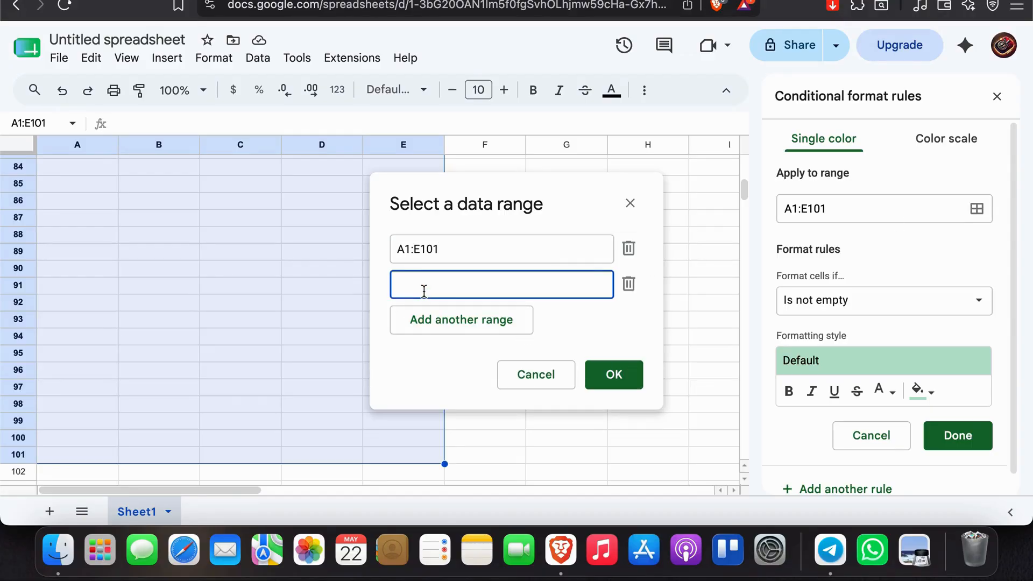
{"action": "type", "text": "E100:A50"}
{"action": "left_click", "coordinate": [625, 375]}
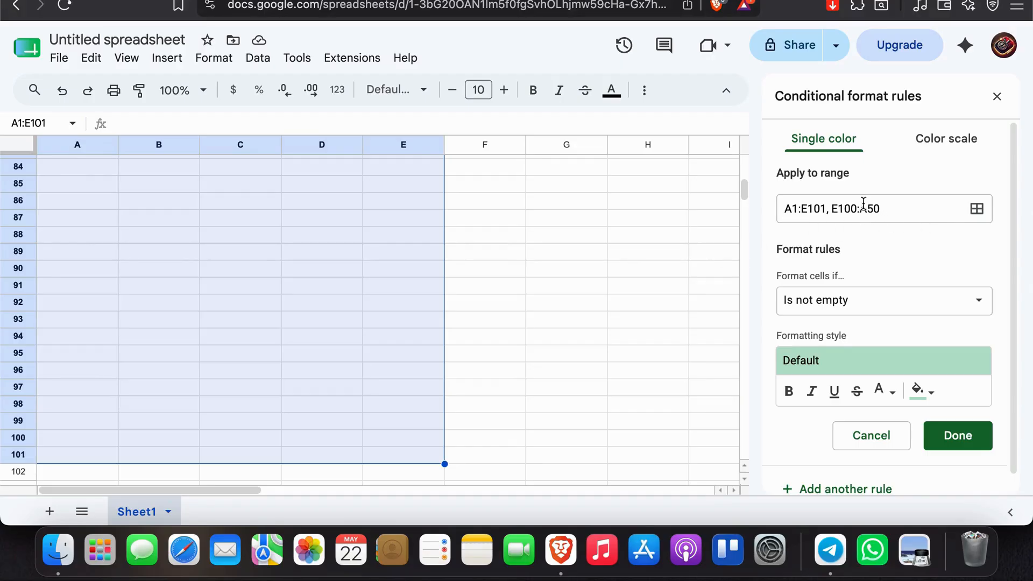
{"action": "left_click", "coordinate": [984, 214]}
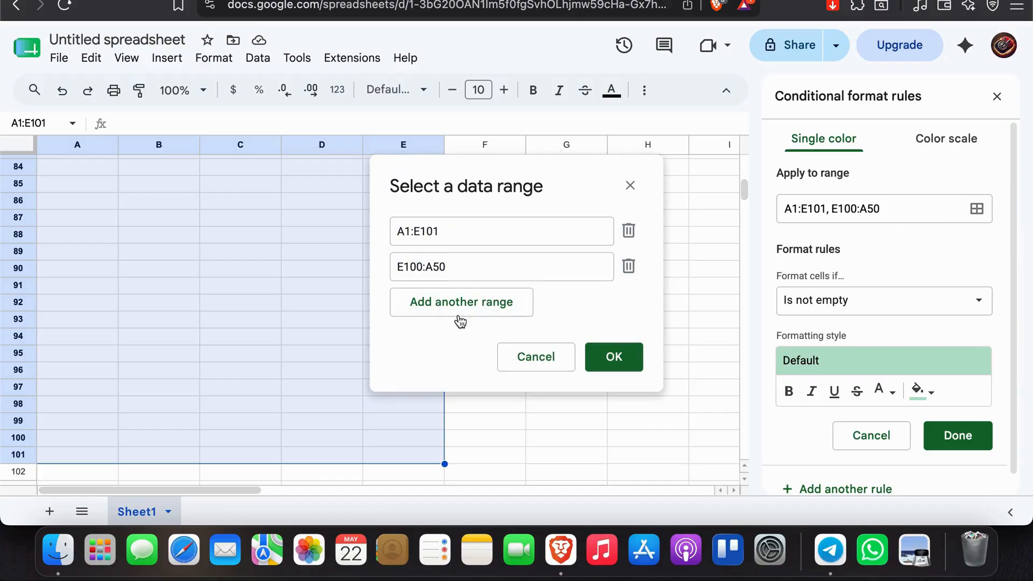
{"action": "left_click", "coordinate": [630, 186]}
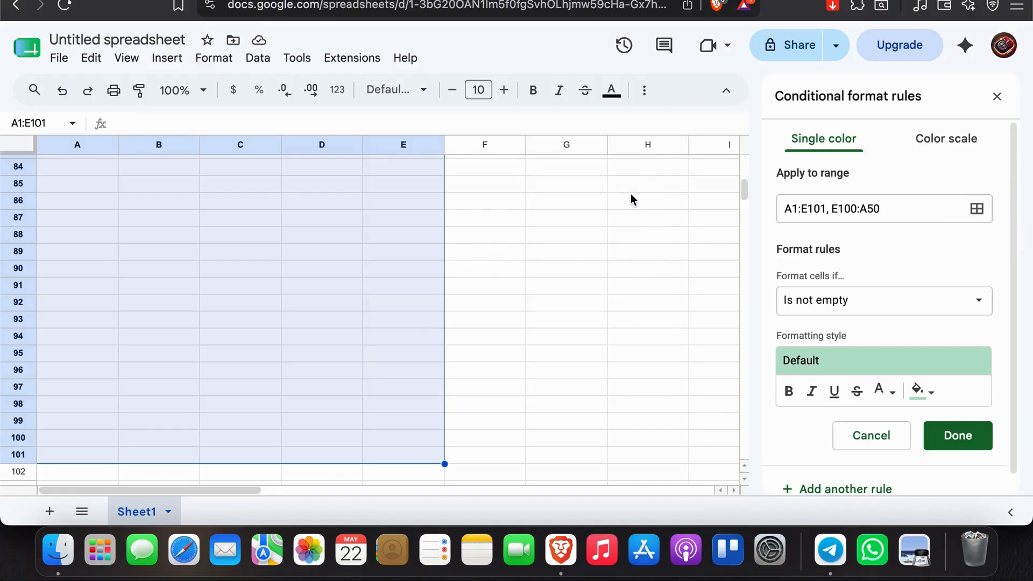
Review the text, date and numeric conditions available for the formatting rule without choosing a different one.
{"action": "left_click", "coordinate": [844, 307]}
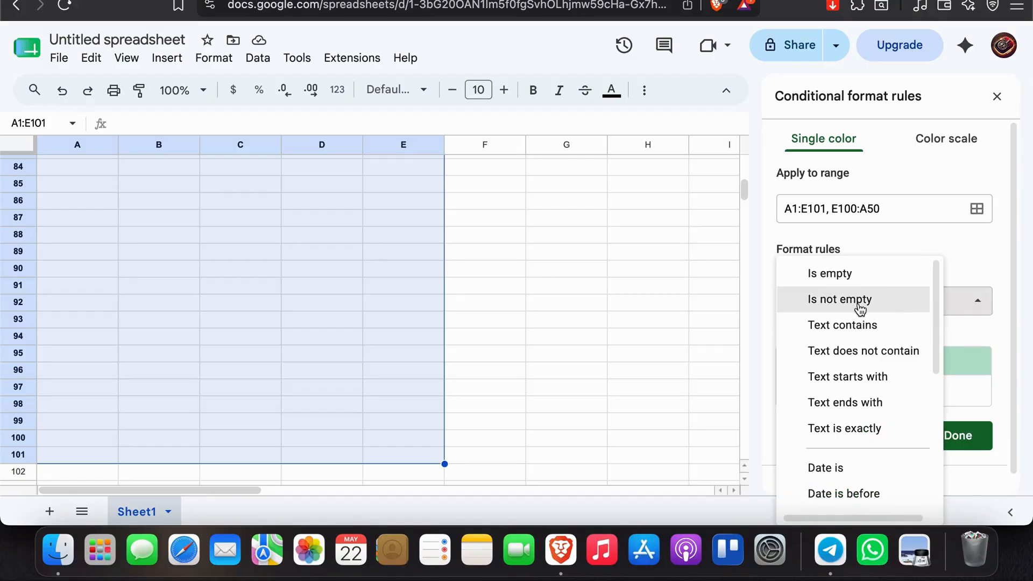
{"action": "scroll", "coordinate": [859, 310], "scroll_direction": "down", "scroll_amount": 1}
{"action": "scroll", "coordinate": [850, 344], "scroll_direction": "down", "scroll_amount": 1}
{"action": "scroll", "coordinate": [846, 358], "scroll_direction": "down", "scroll_amount": 2}
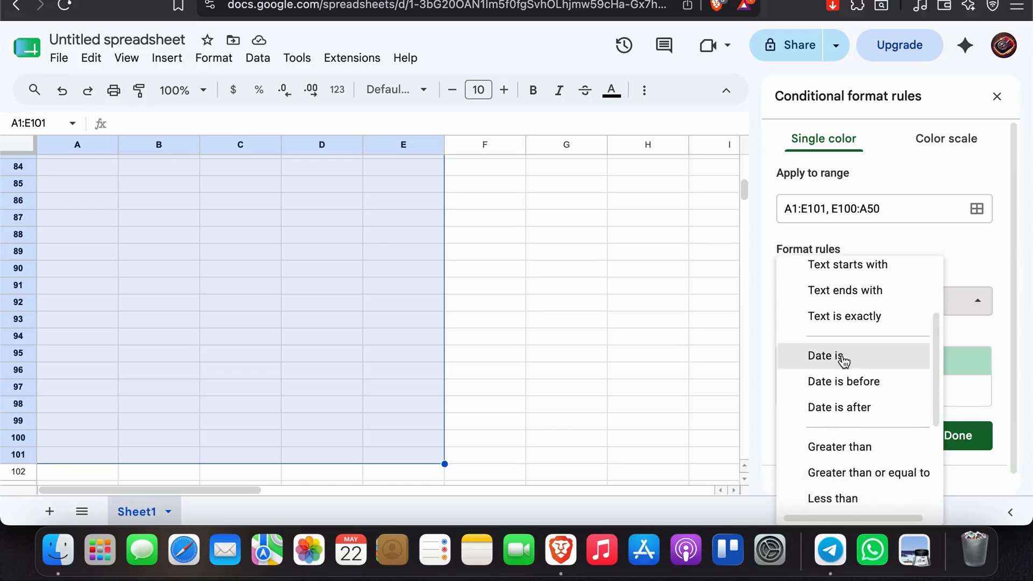
{"action": "scroll", "coordinate": [799, 431], "scroll_direction": "down", "scroll_amount": 3}
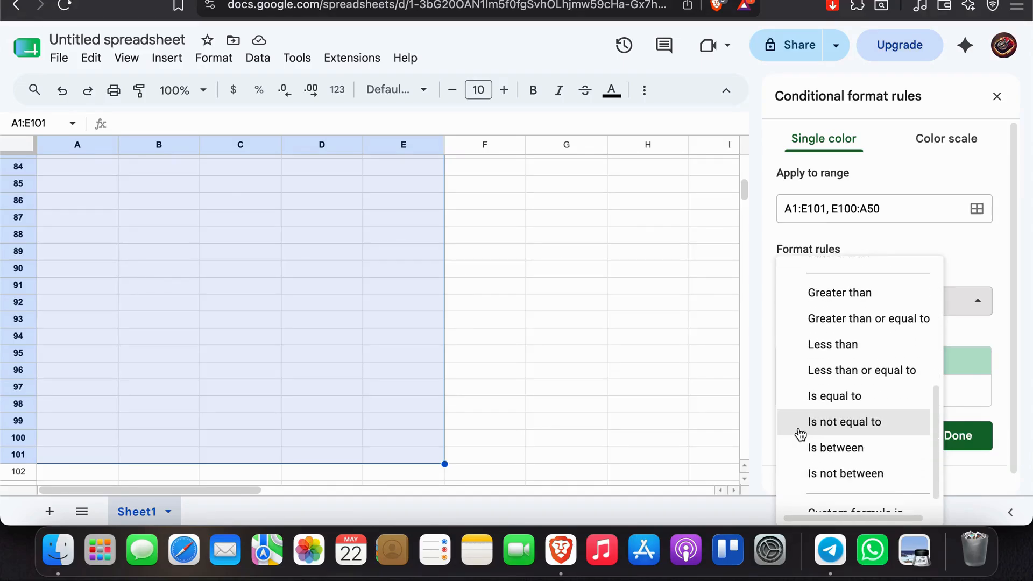
{"action": "left_click", "coordinate": [960, 264]}
Set the rule's formatting style to bold, italic and underlined, trying strikethrough and removing it again.
{"action": "scroll", "coordinate": [959, 263], "scroll_direction": "down", "scroll_amount": 1}
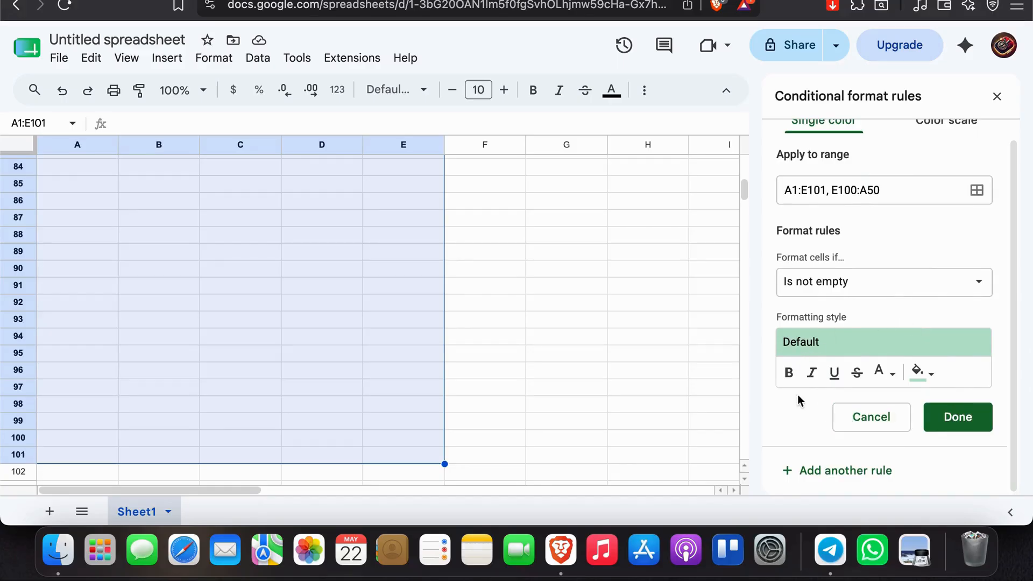
{"action": "left_click", "coordinate": [788, 373]}
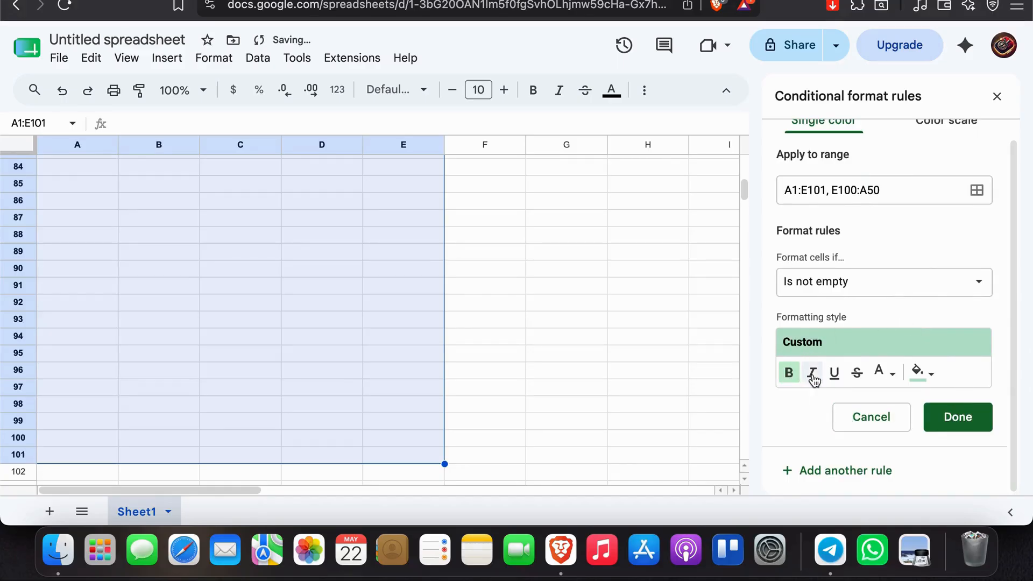
{"action": "left_click", "coordinate": [813, 375]}
{"action": "left_click", "coordinate": [813, 376]}
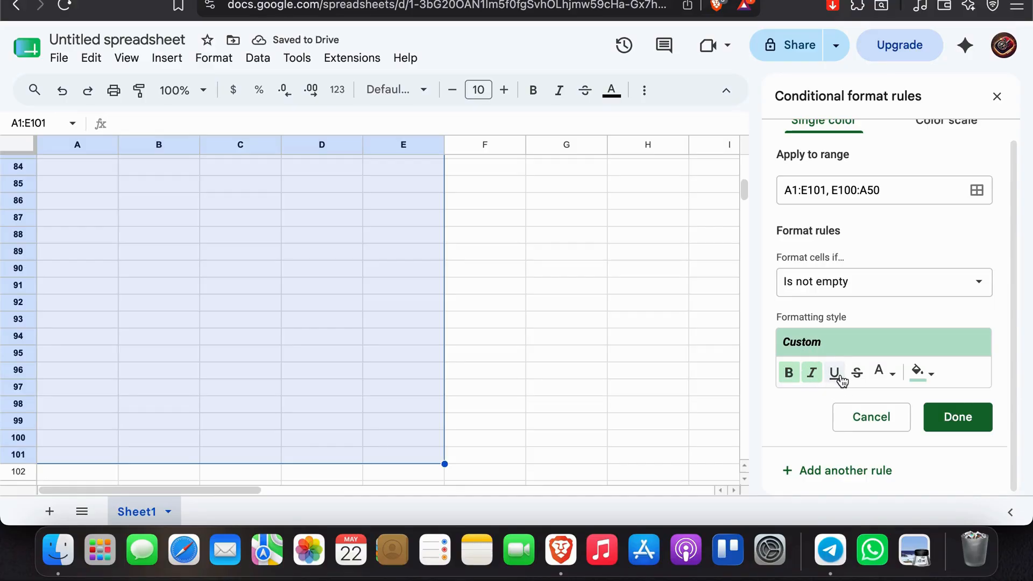
{"action": "left_click", "coordinate": [836, 377]}
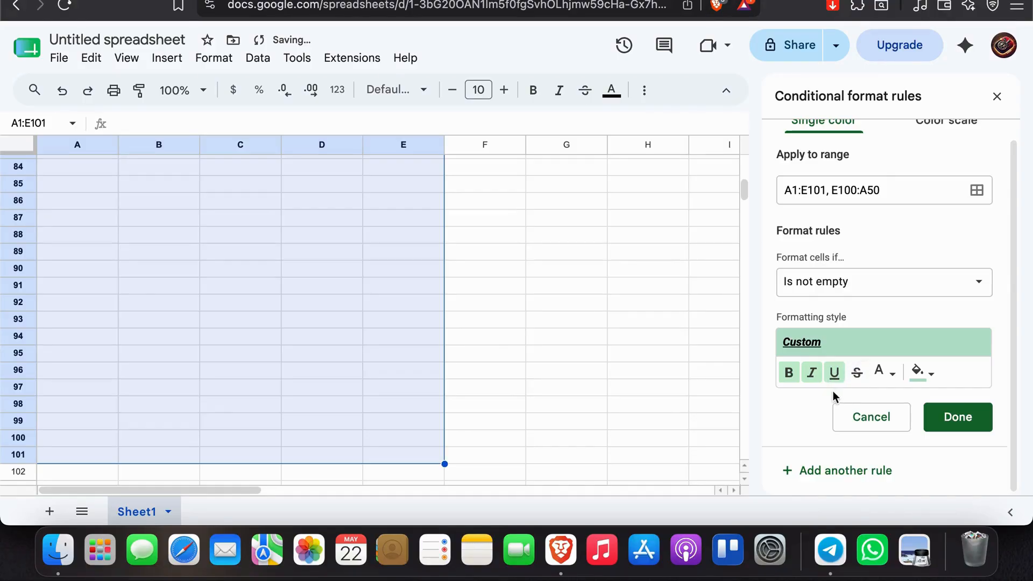
{"action": "left_click", "coordinate": [858, 375]}
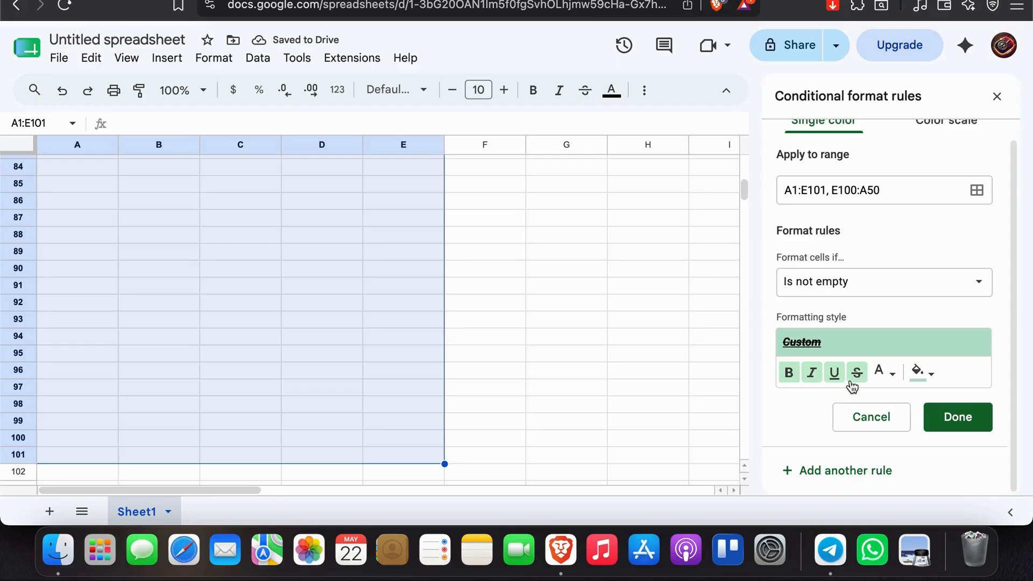
{"action": "left_click", "coordinate": [852, 380]}
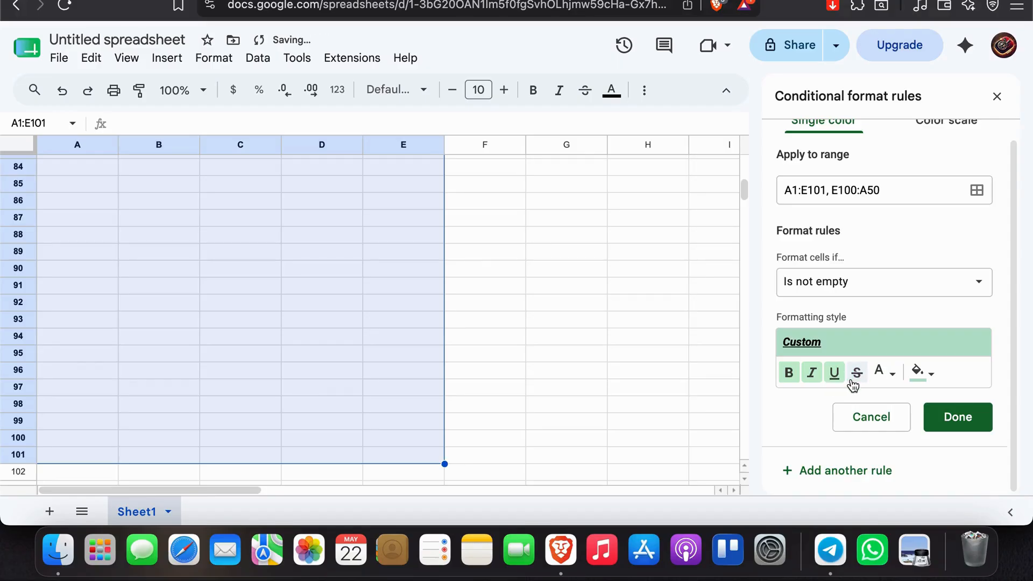